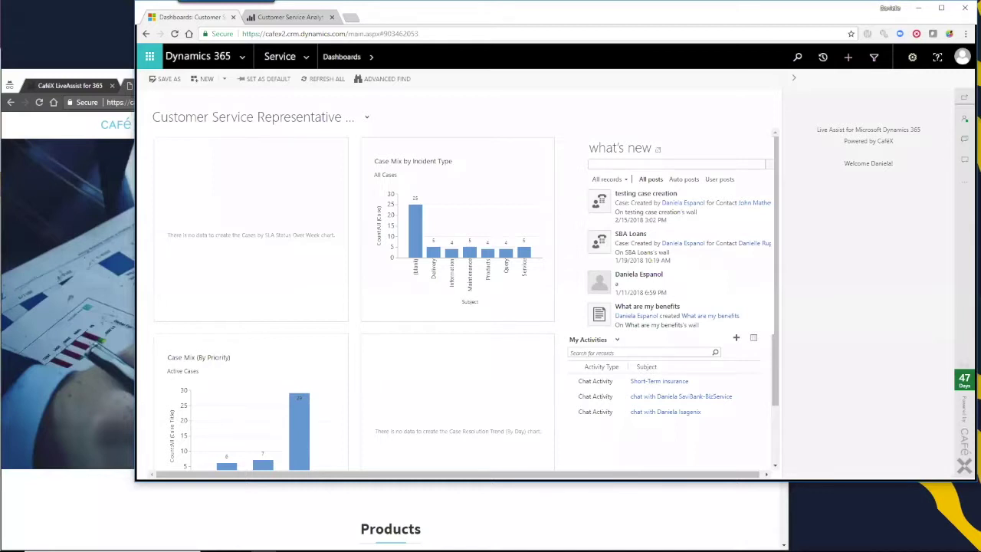
Log into the CaféX Finance banking account to reach its Transactions Detail page
left_click(88, 71)
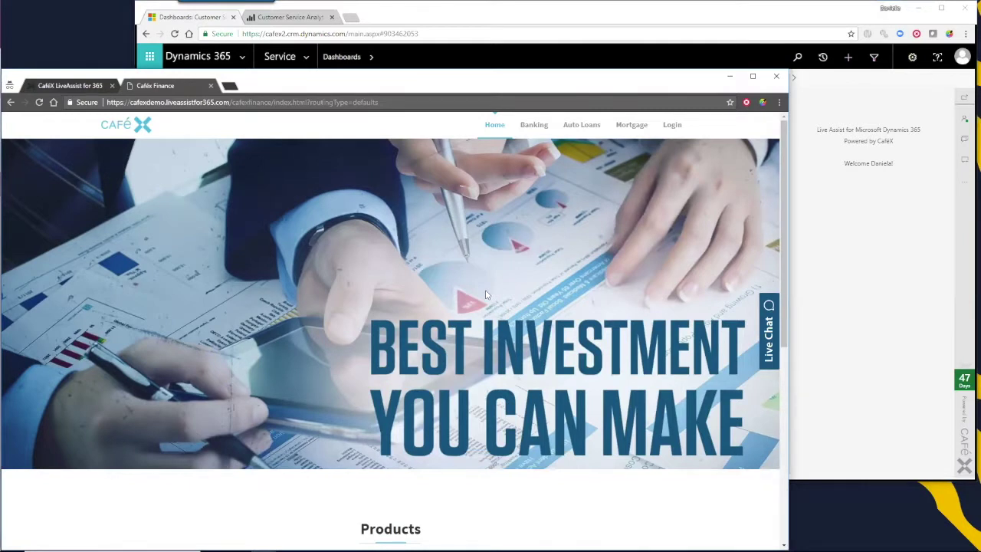
left_click(674, 125)
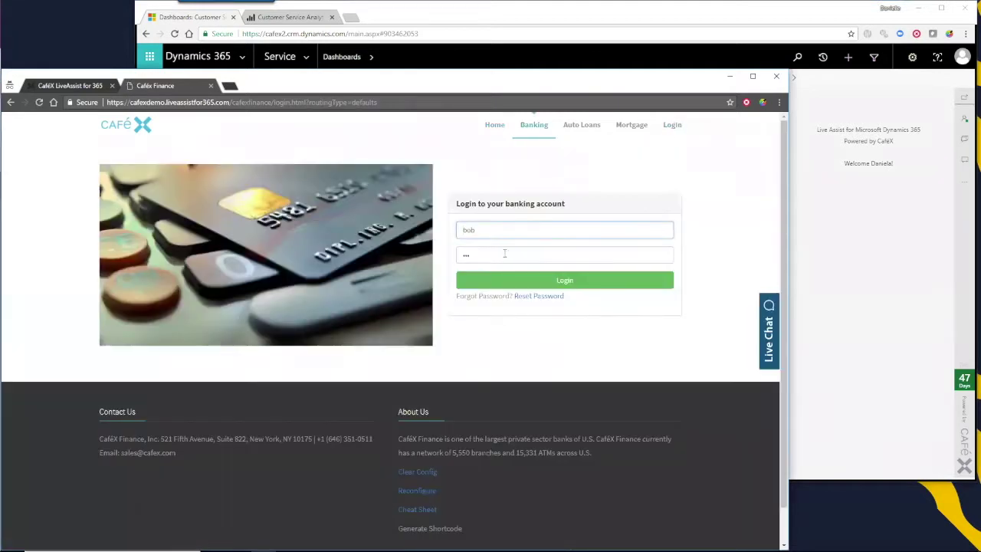
left_click(592, 283)
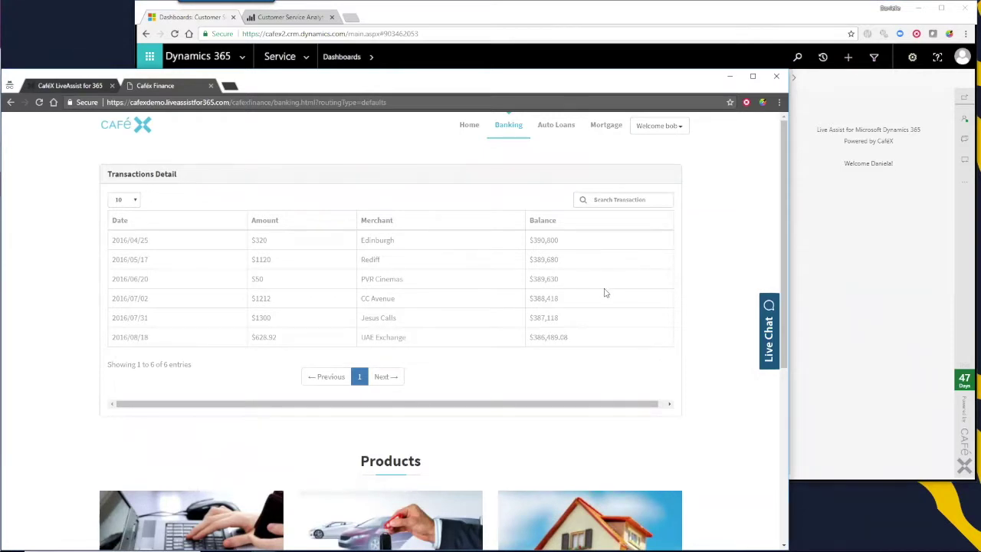
Open a live chat with the bank and ask the bot 'do you provide auto loans?'
left_click(769, 347)
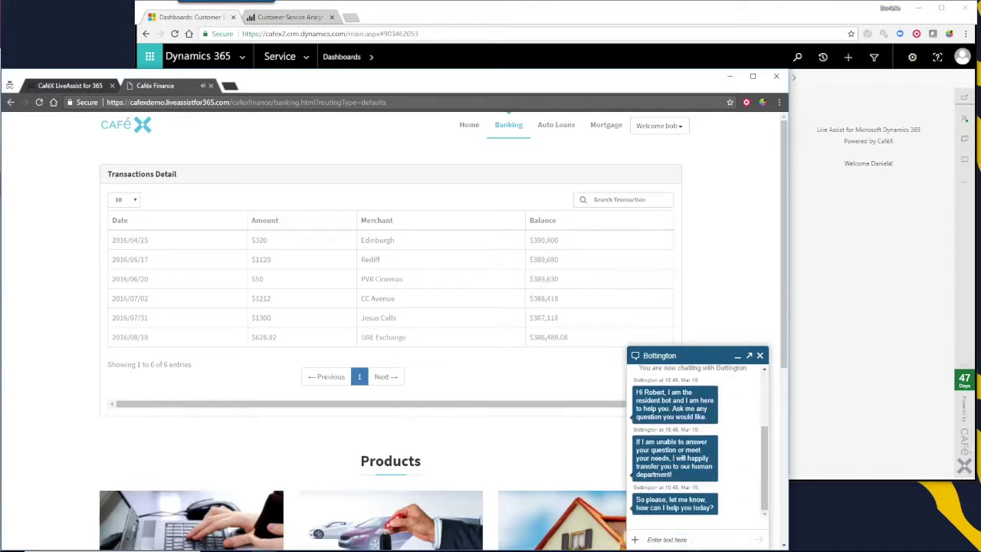
left_click(697, 539)
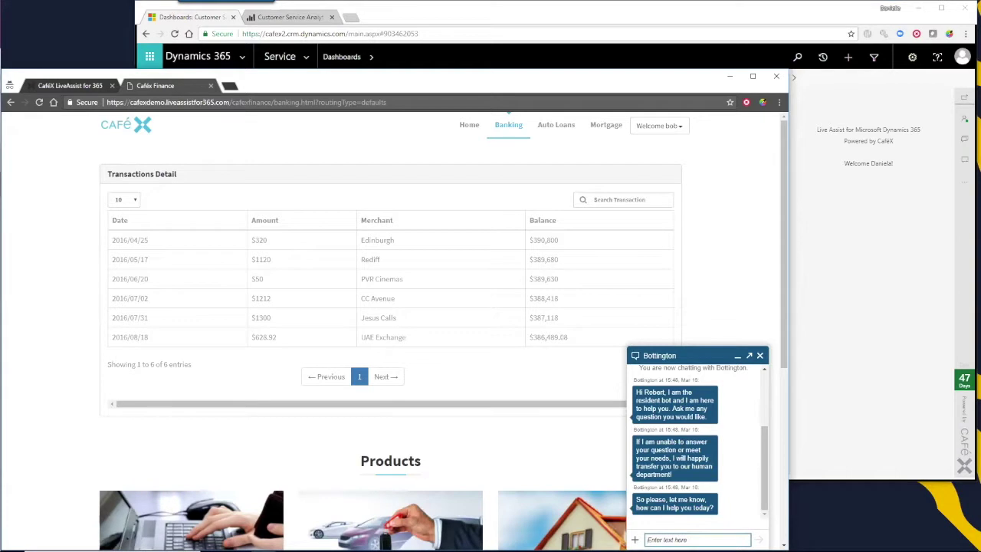
type("do you provide auto loans?")
key("Return")
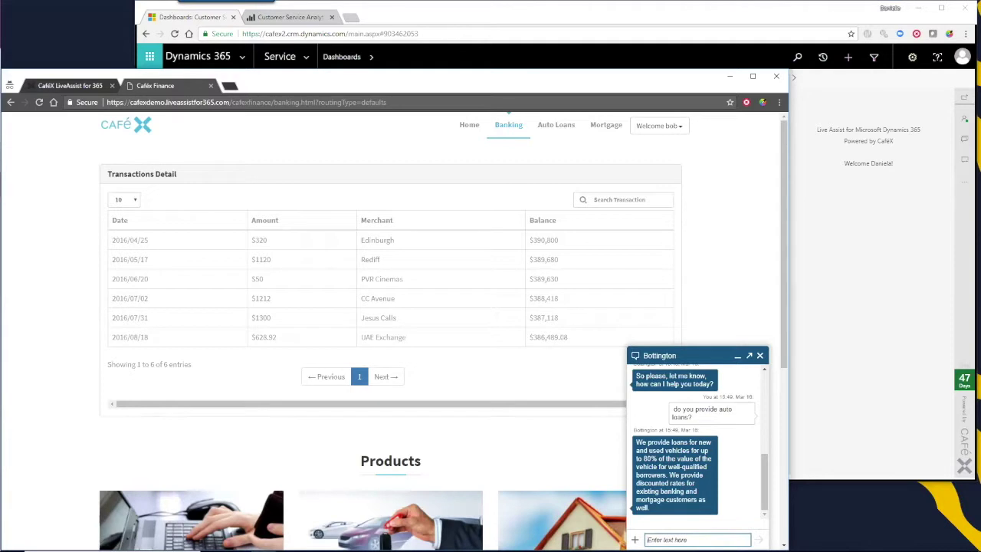
Ask 'what interest rate will I get?', then request a human-agent transfer and confirm with 'yes'
type("what interest rate will I get?")
key("Return")
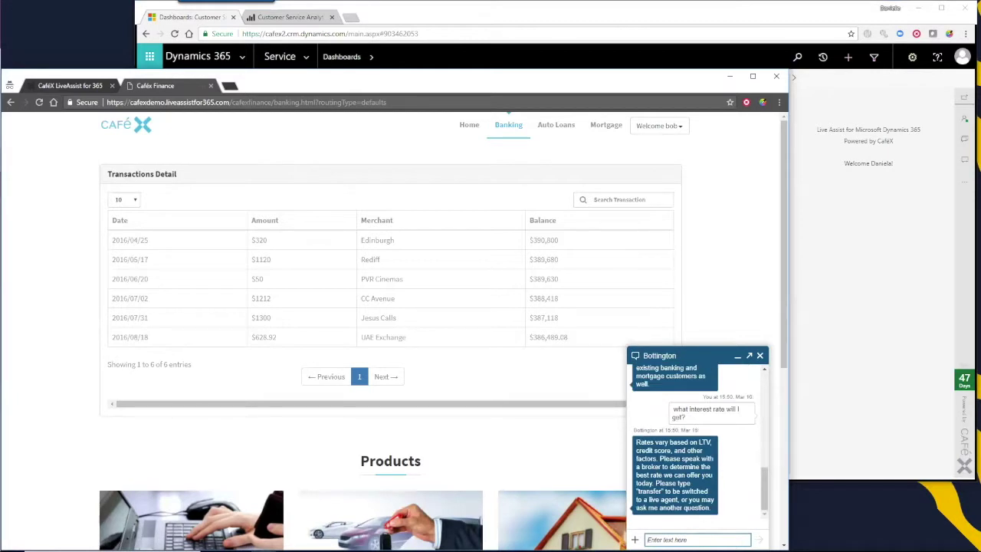
type("h")
type("ransfer")
key("Return")
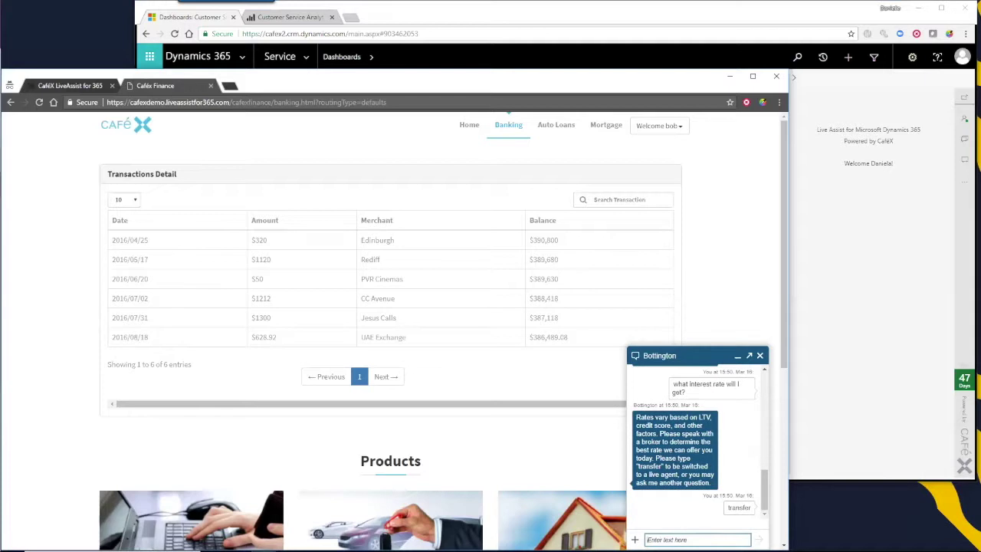
type("yes")
key("Return")
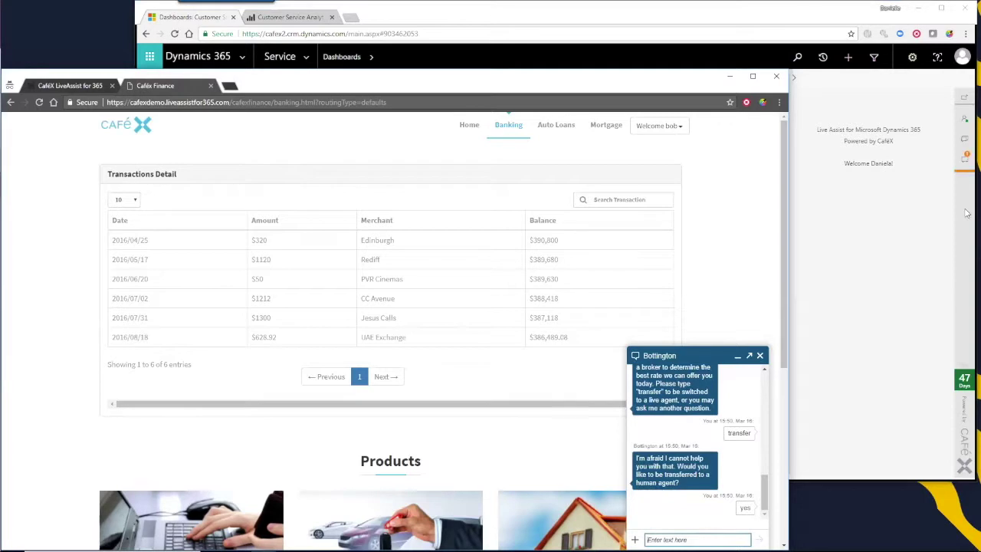
Grab the transferred chat in Live Assist and open the customer's contact record
left_click(966, 164)
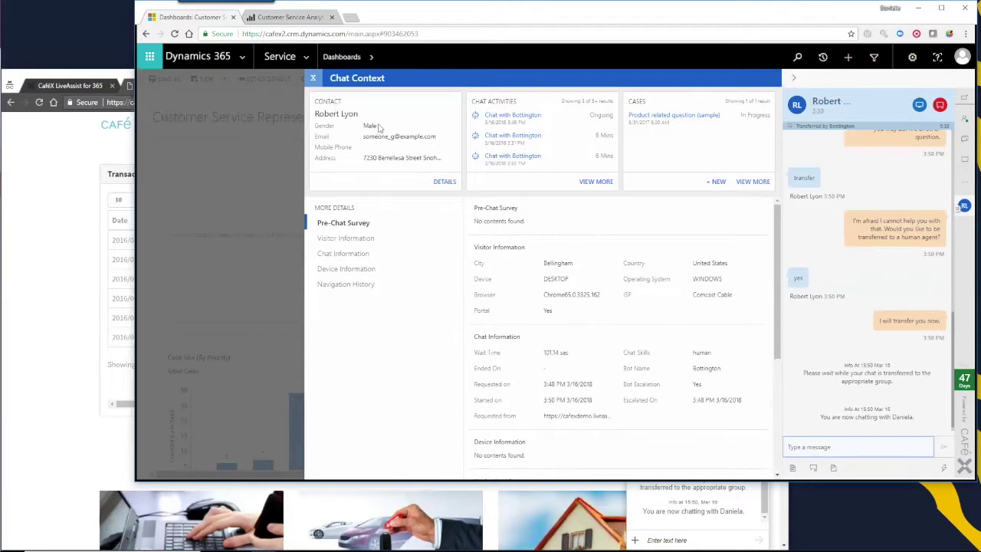
left_click(336, 113)
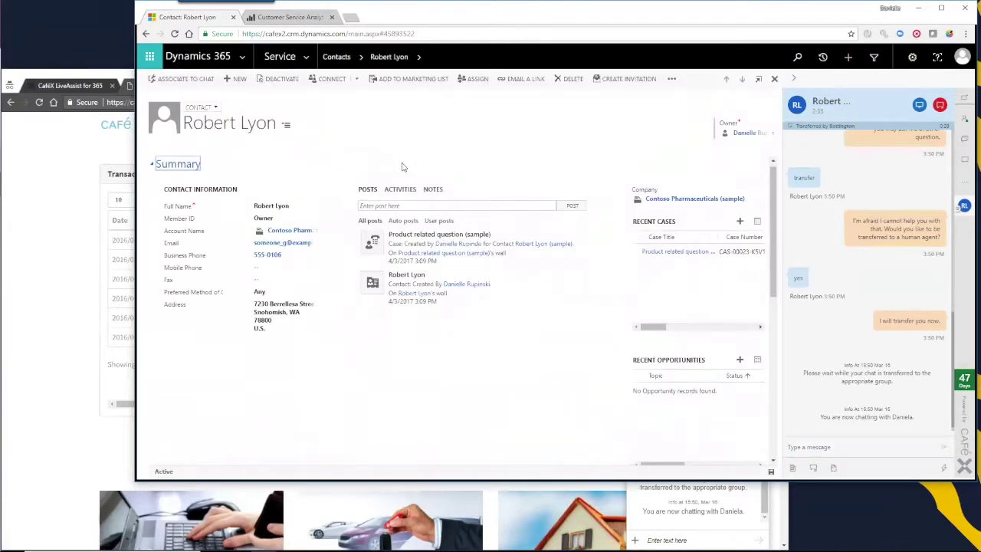
Open the customer's Chat Context and scroll through details, navigation history and bot transcript
left_click(833, 103)
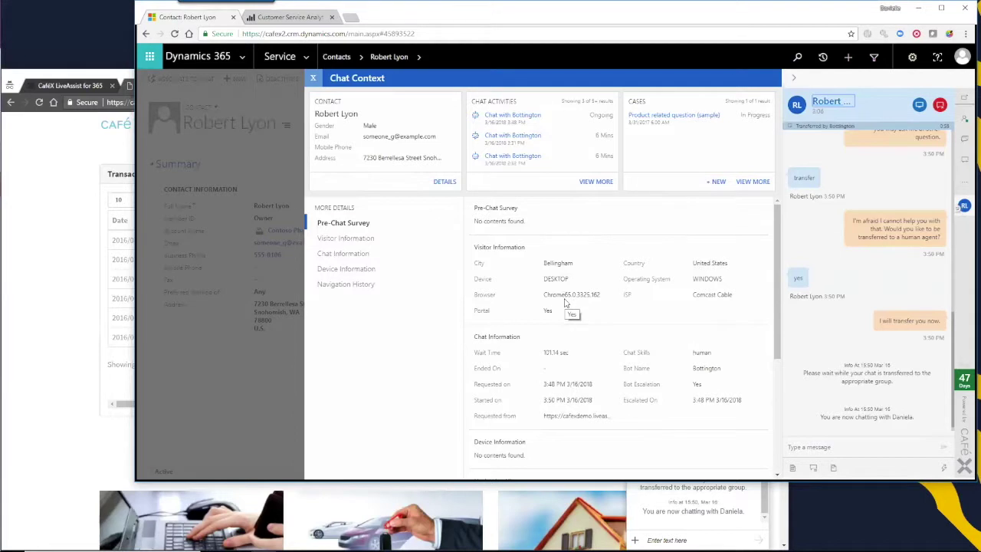
scroll(613, 322, "down", 3)
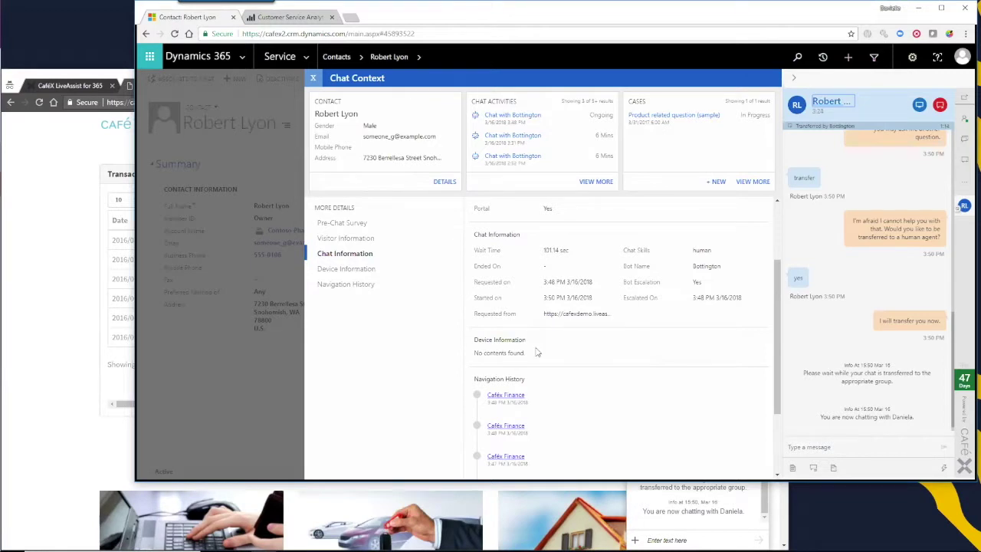
scroll(540, 352, "down", 2)
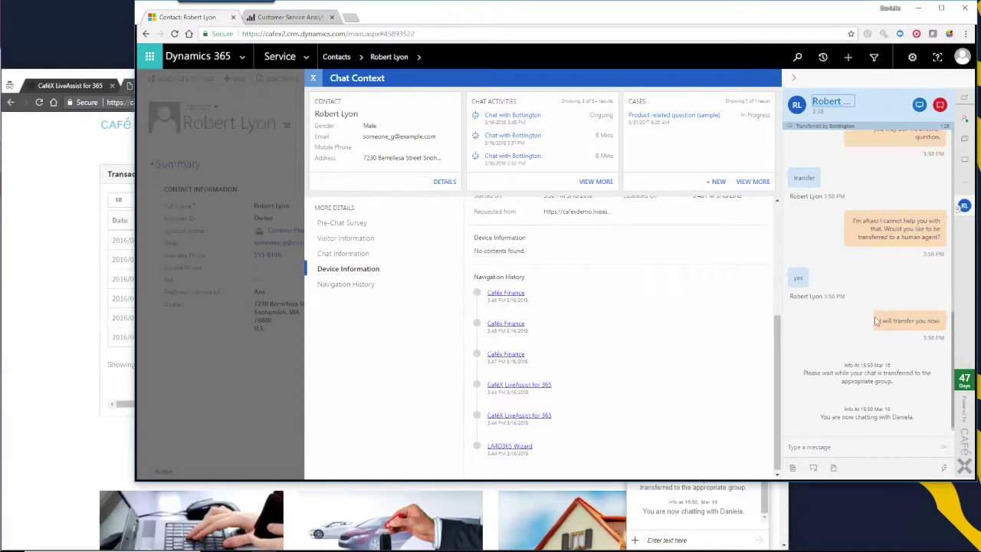
scroll(895, 329, "up", 2)
scroll(895, 330, "up", 4)
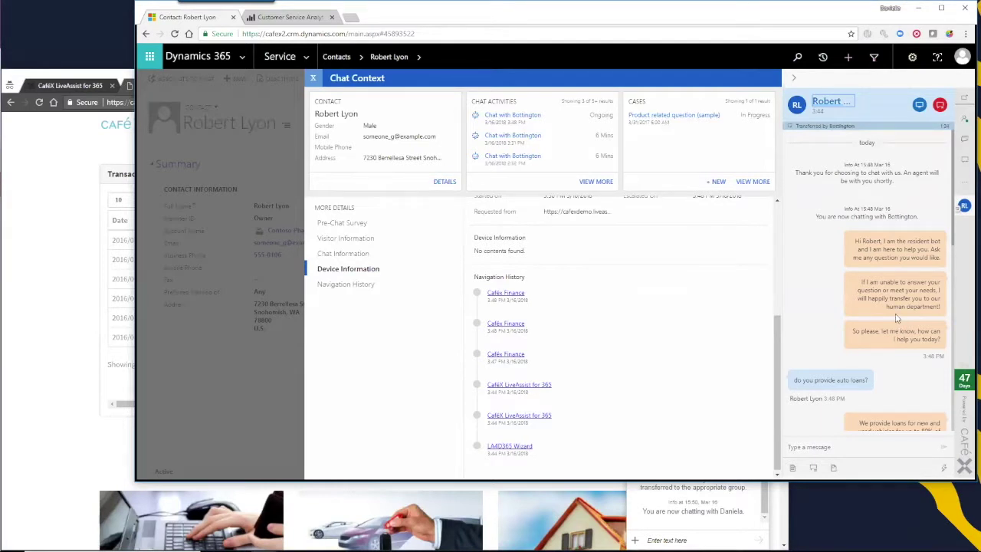
scroll(895, 317, "down", 3)
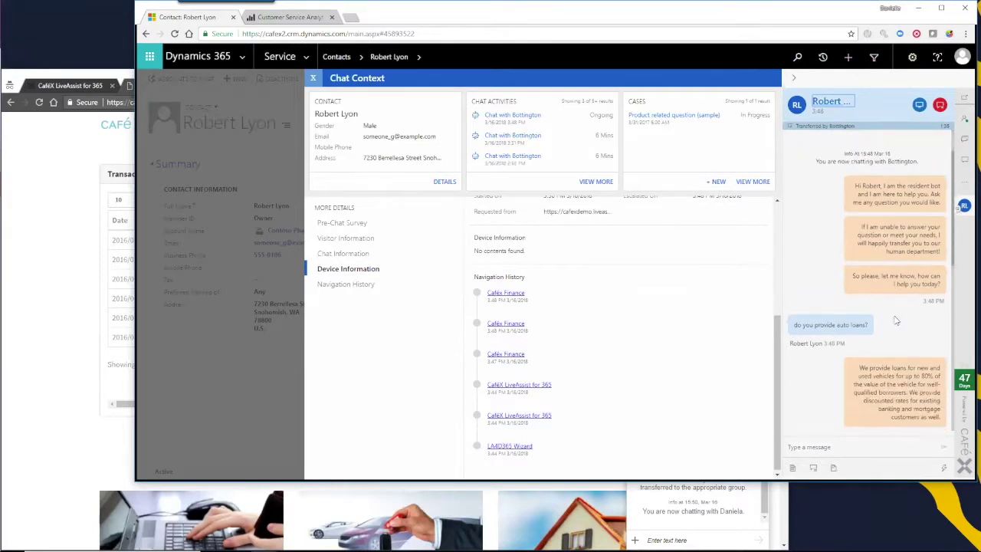
scroll(893, 318, "down", 3)
Send the customer the TRANSFER canned greeting via the /c shortcut
left_click(887, 448)
type("/c hello")
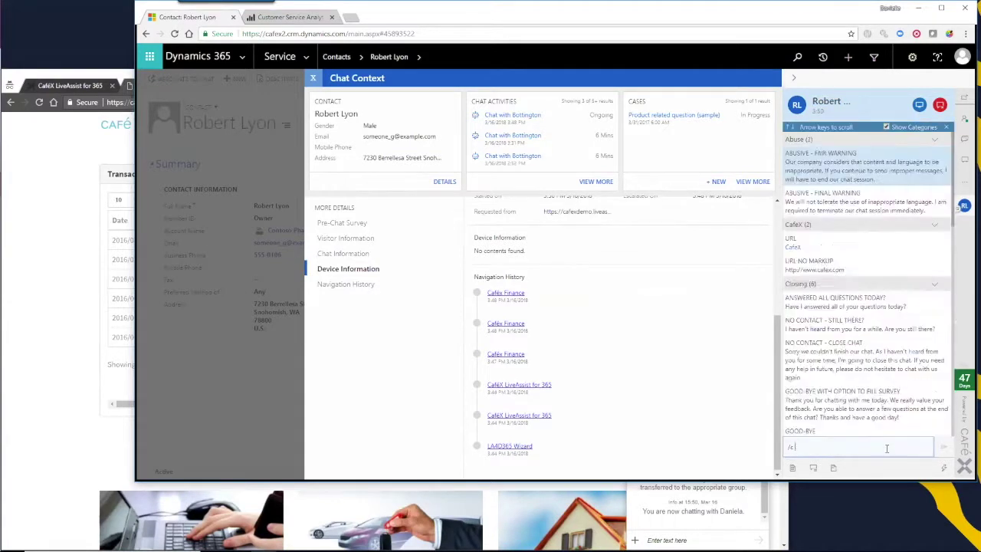
key("Down")
key("Down")
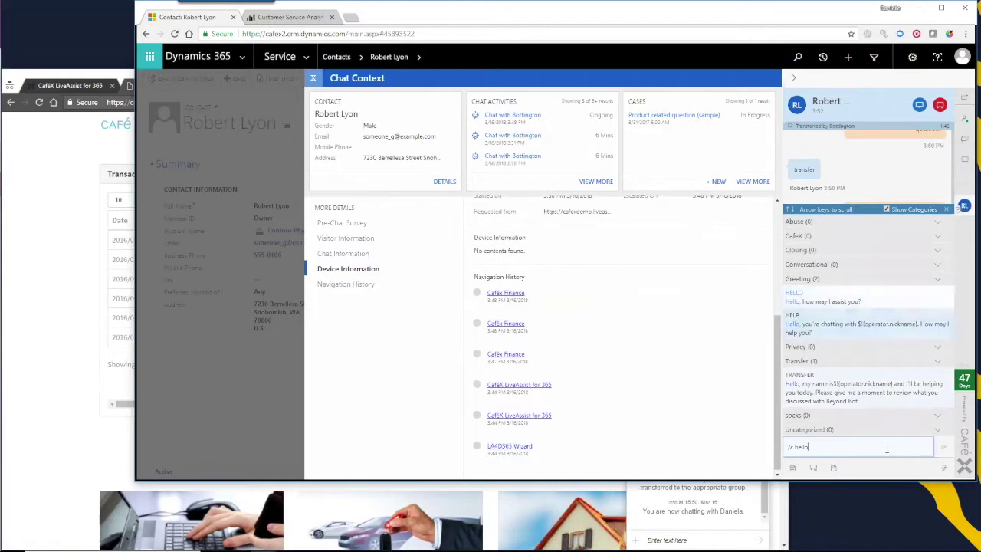
key("Return")
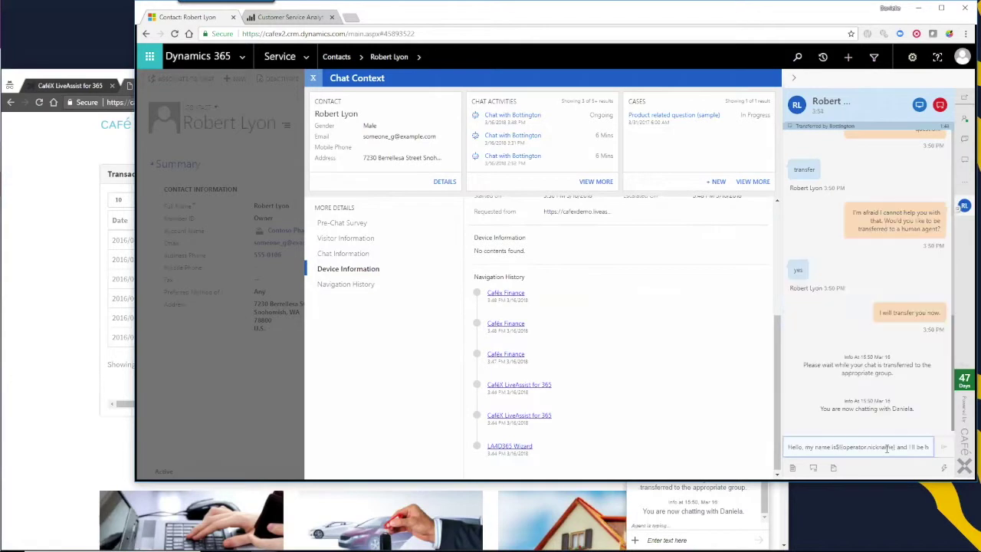
key("Return")
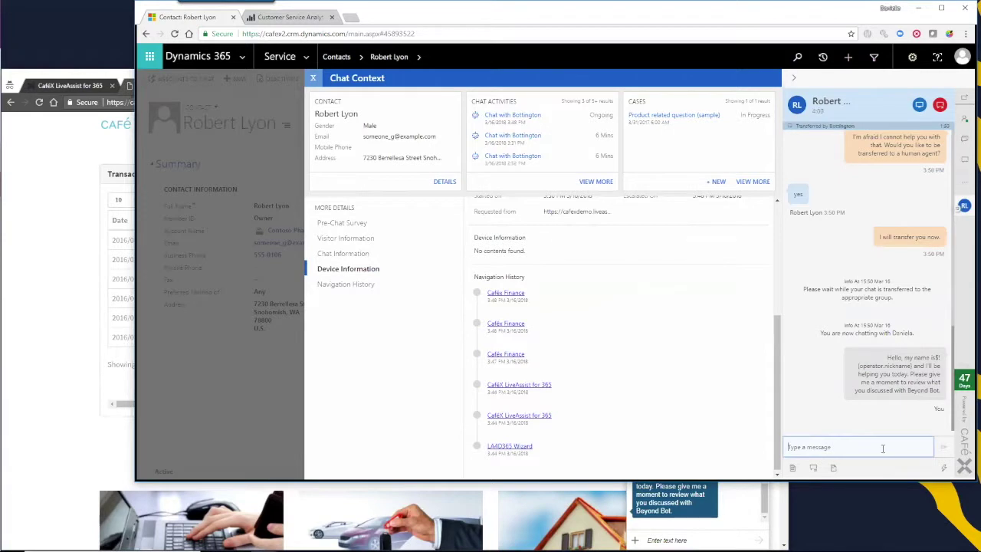
Send 'It looks like you're interested in an auto loan', 'I can help you with that' and 'Let's cobrowse!'
type("It looks like you're interested in an auto loan")
key("Return")
type("I can help you with that")
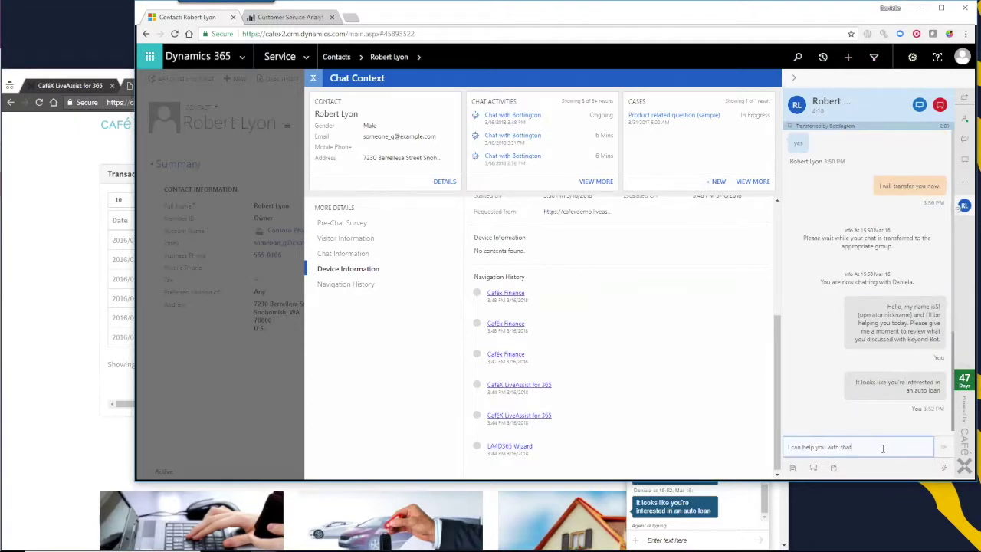
key("Return")
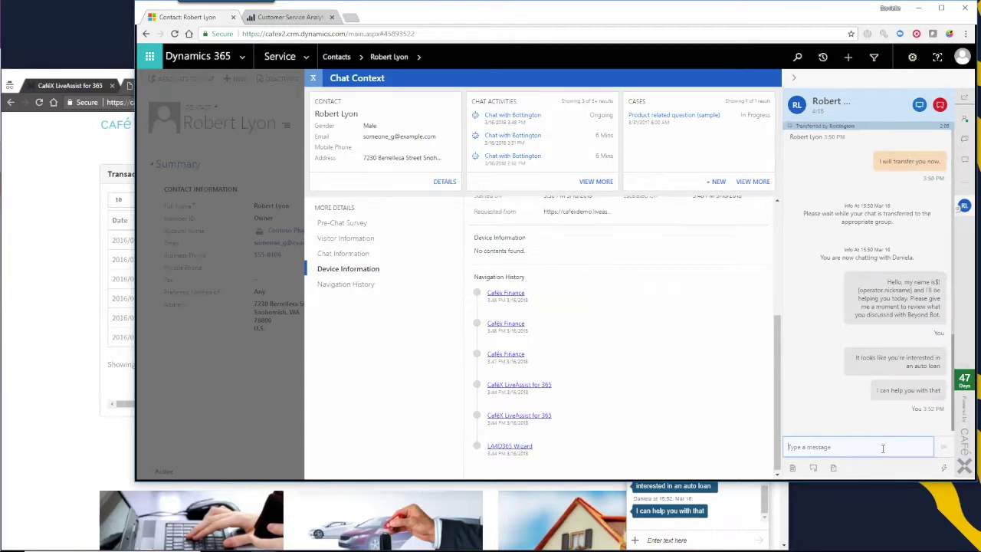
type("Let's colrowse!")
key("Return")
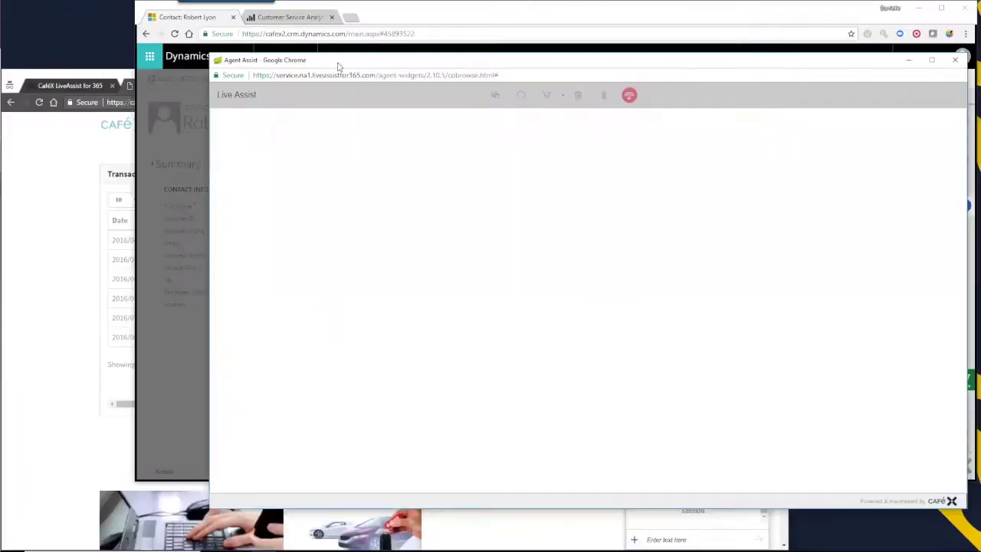
Accept the agent's CoBrowse Invitation in the customer's CaféX Finance browser
left_click(98, 77)
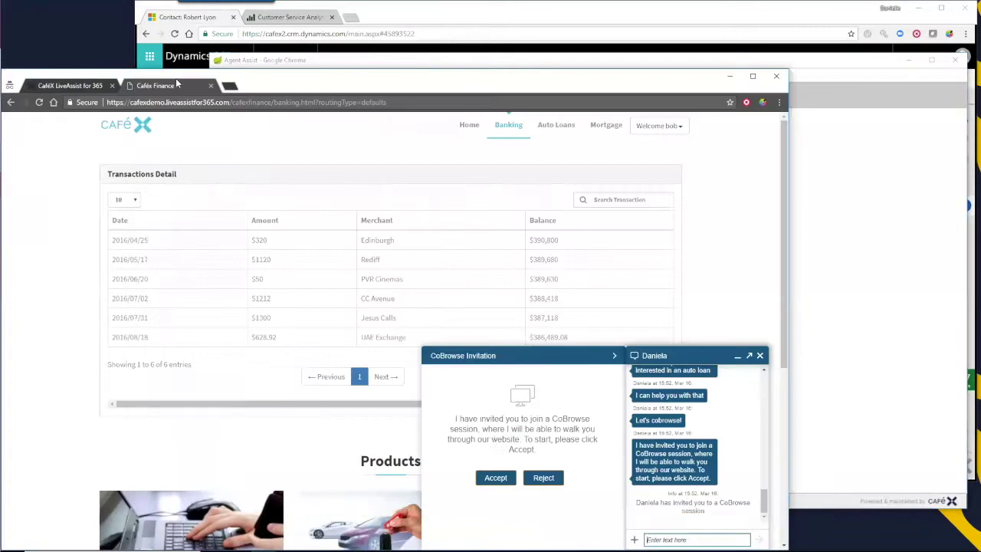
left_click(505, 481)
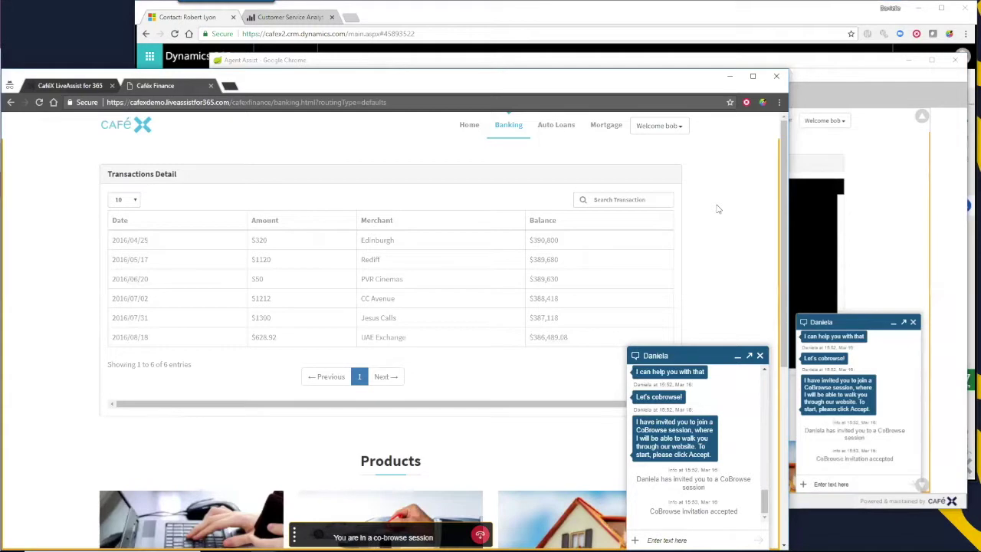
Take the customer to the Auto Loans page and spotlight loan amount, months and interest rate settings
left_click(818, 78)
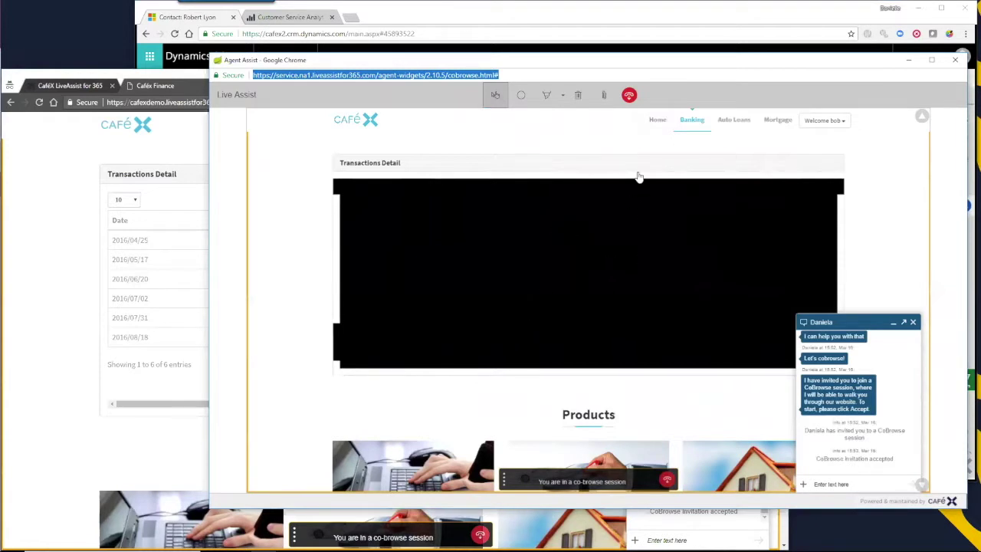
left_click(733, 120)
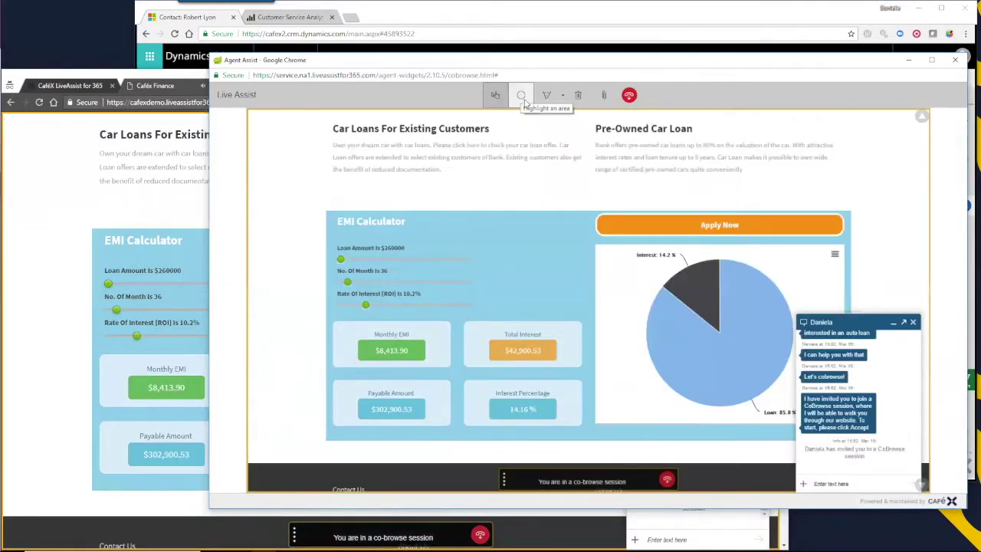
left_click(521, 95)
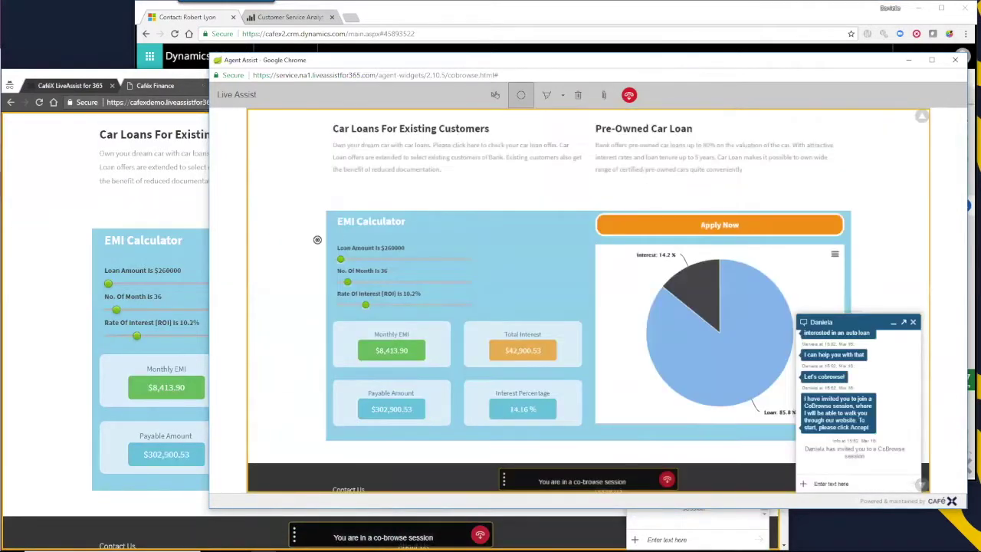
left_click(317, 239)
left_click(313, 361)
left_click(317, 412)
Circle the EMI Calculator sliders in red and highlight the 'Loan Amount Is $260000' label
left_click(546, 95)
mouse_move(460, 219)
left_mouse_down()
mouse_move(344, 306)
mouse_move(451, 217)
mouse_move(475, 236)
left_mouse_up()
left_click(563, 95)
left_click(558, 132)
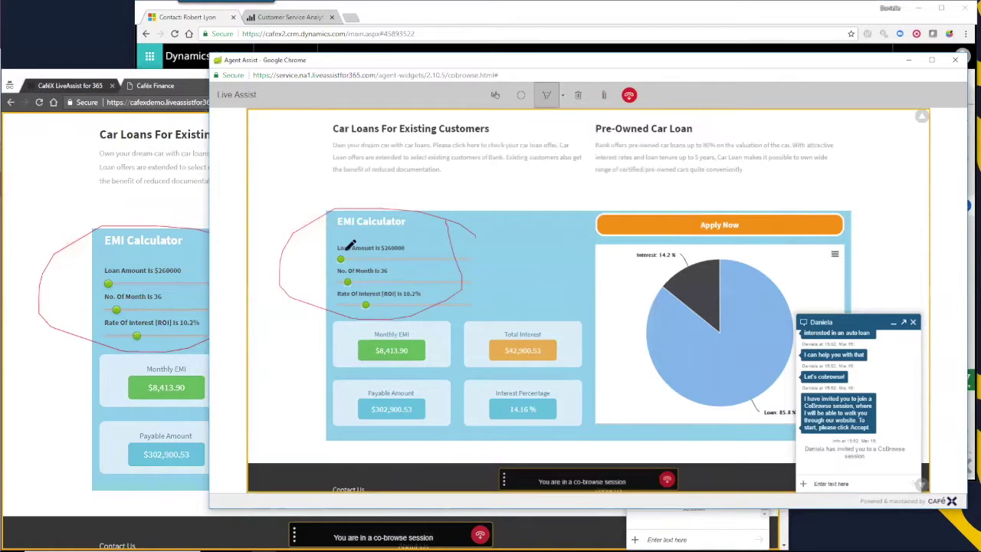
left_click(350, 246)
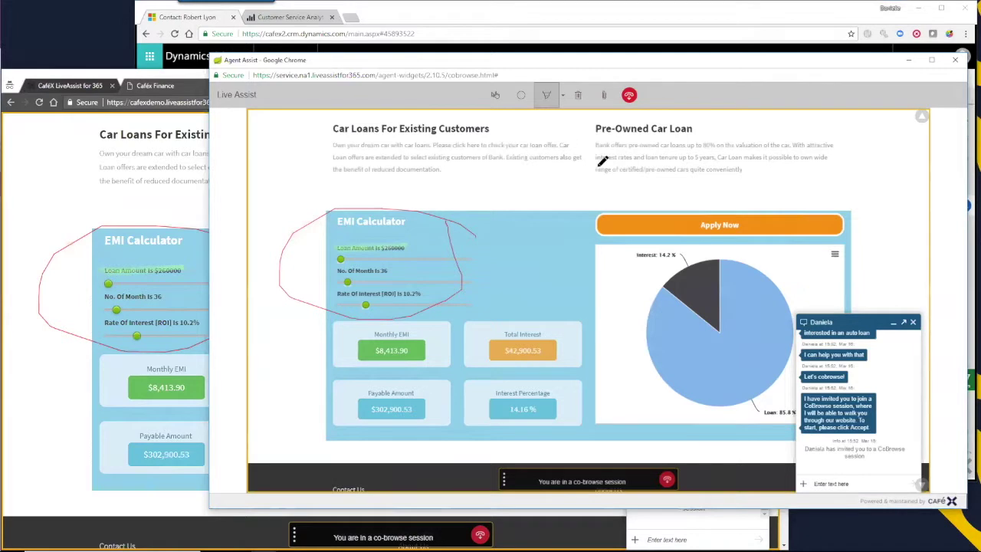
Switch back to the navigation hand tool and open the Auto Loan Application Form via Apply Now
left_click(495, 96)
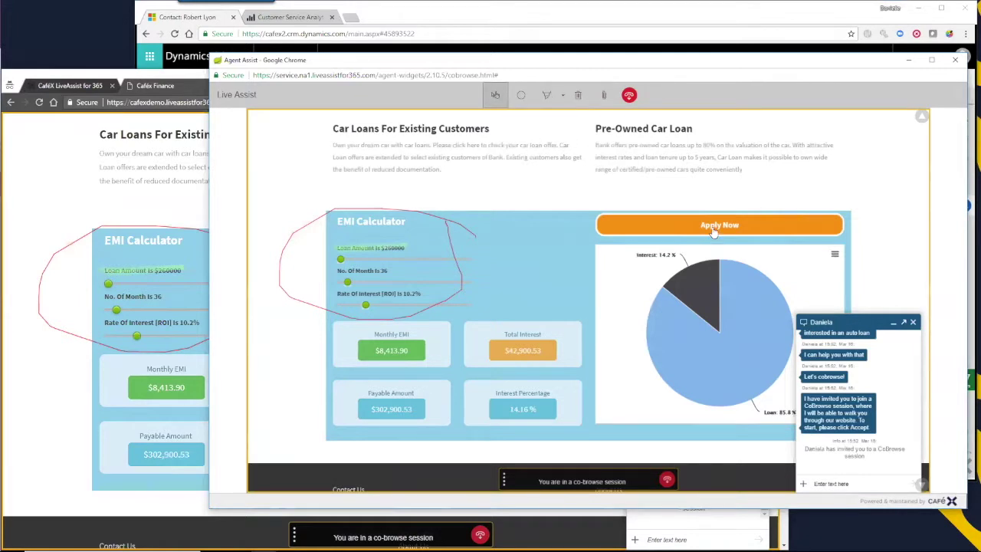
left_click(712, 226)
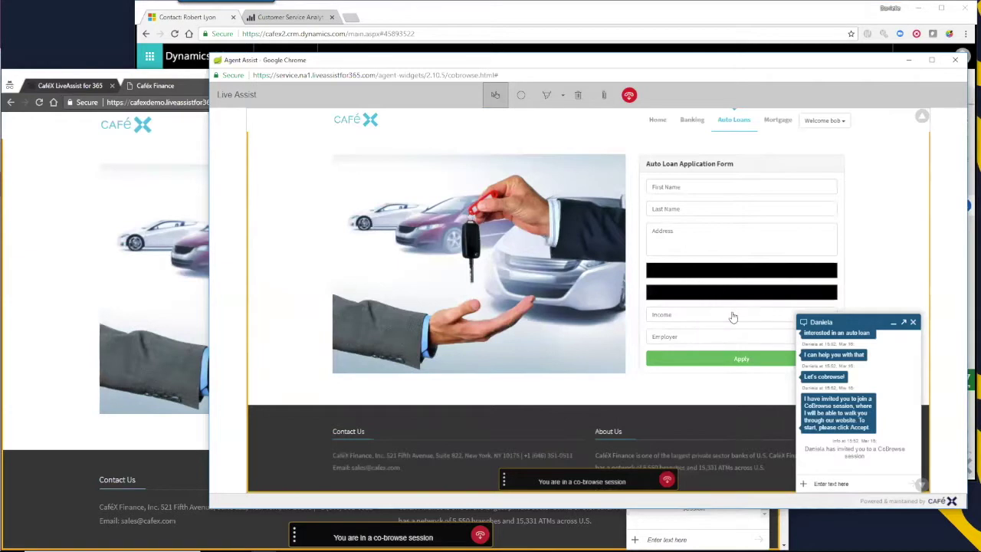
Enter the customer's first and last name, then spotlight the Address field and the masked field below
left_click(153, 72)
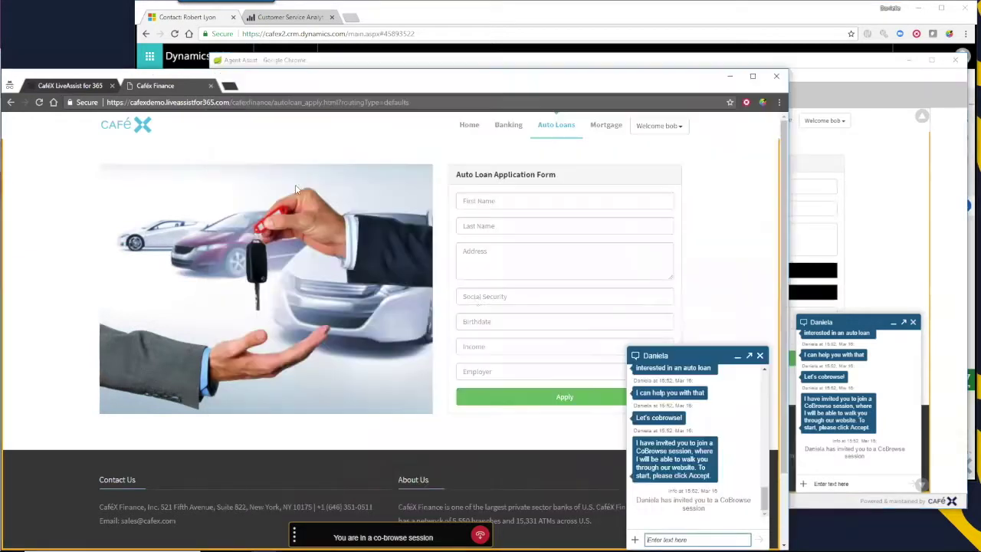
left_click(814, 68)
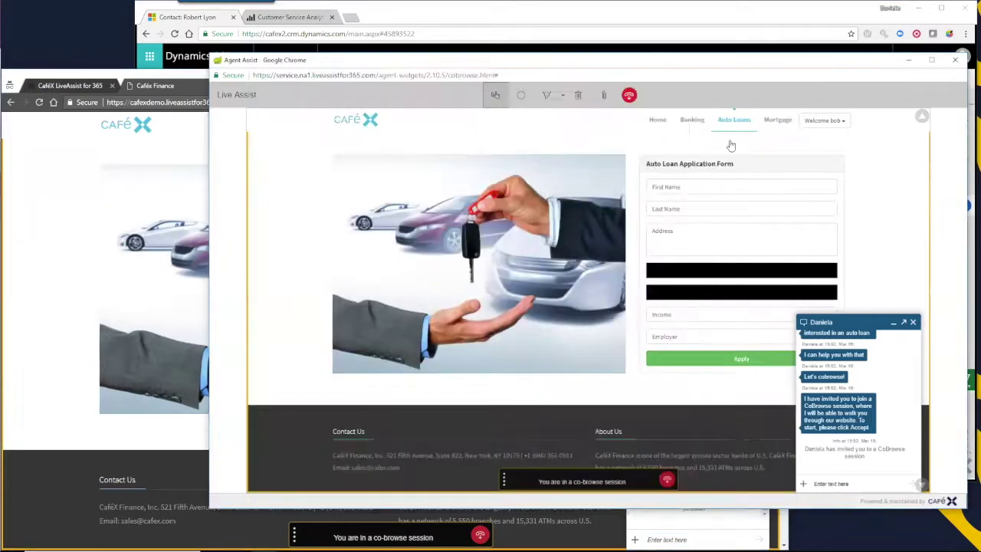
left_click(706, 190)
type("Robert")
key("Tab")
type("L")
left_click(521, 95)
left_click(703, 223)
left_click(693, 277)
Fill in the customer's social security number and birth date, income 100000 and employer NASA
left_click(154, 77)
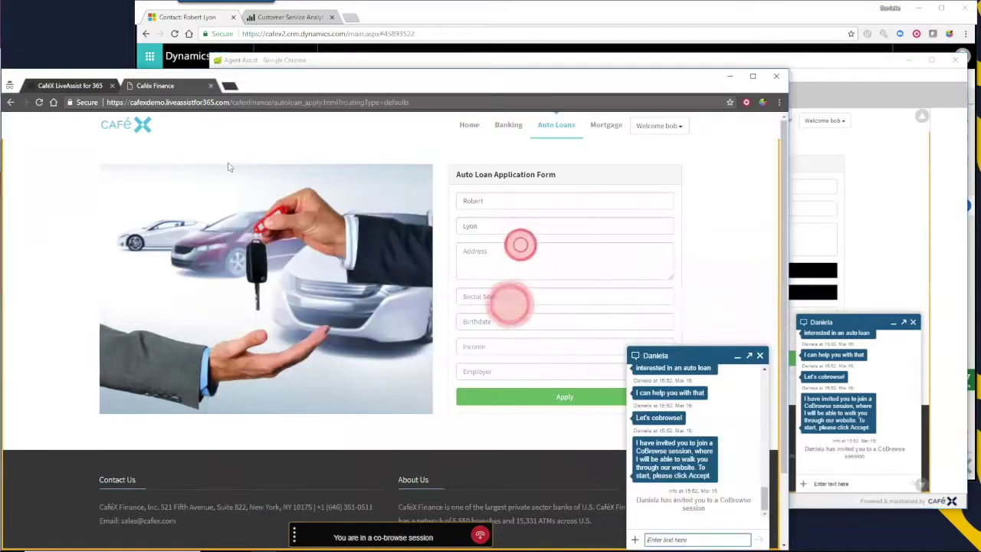
left_click(502, 296)
type("123456789")
left_click(494, 321)
type("12/1/1991")
key("Tab")
type("1")
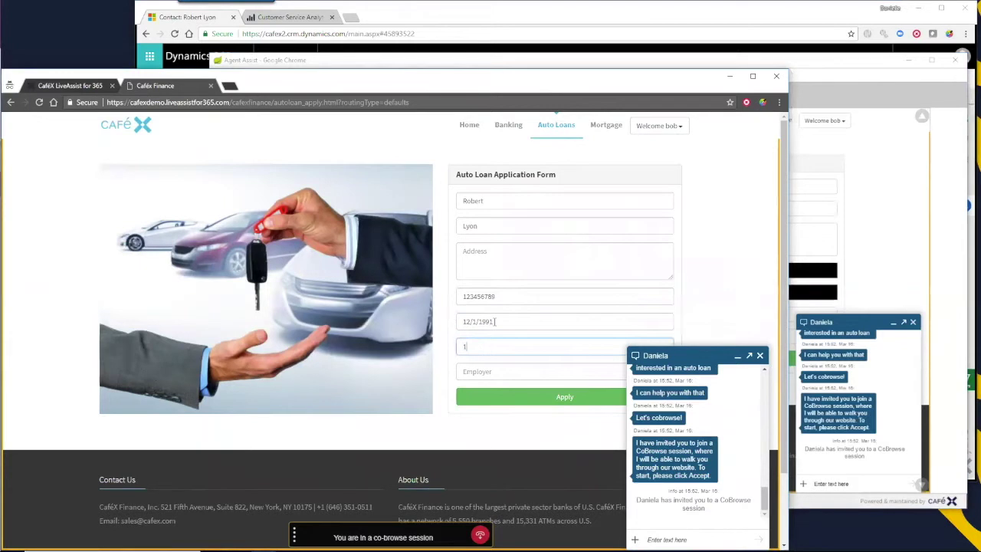
type("00000")
key("Tab")
type("NASA")
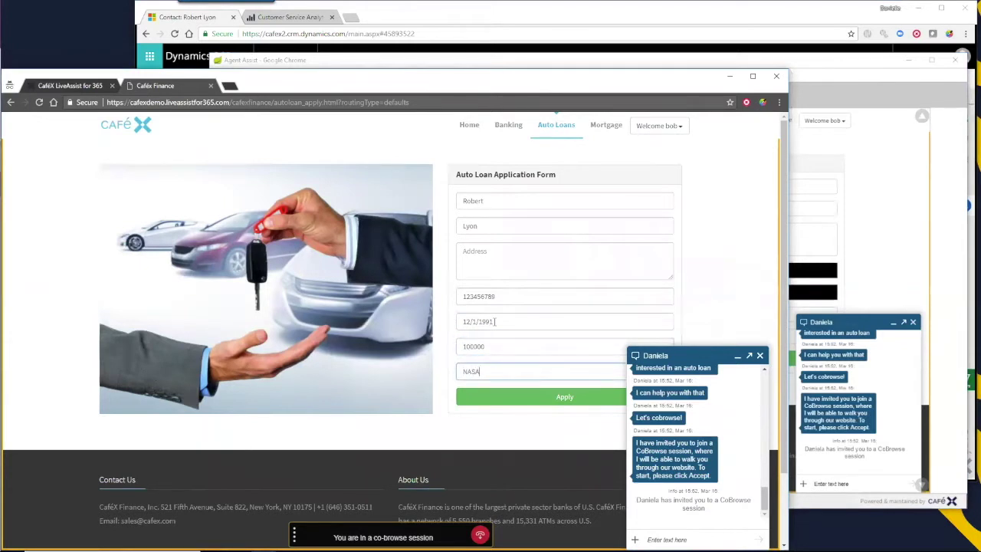
left_click(549, 392)
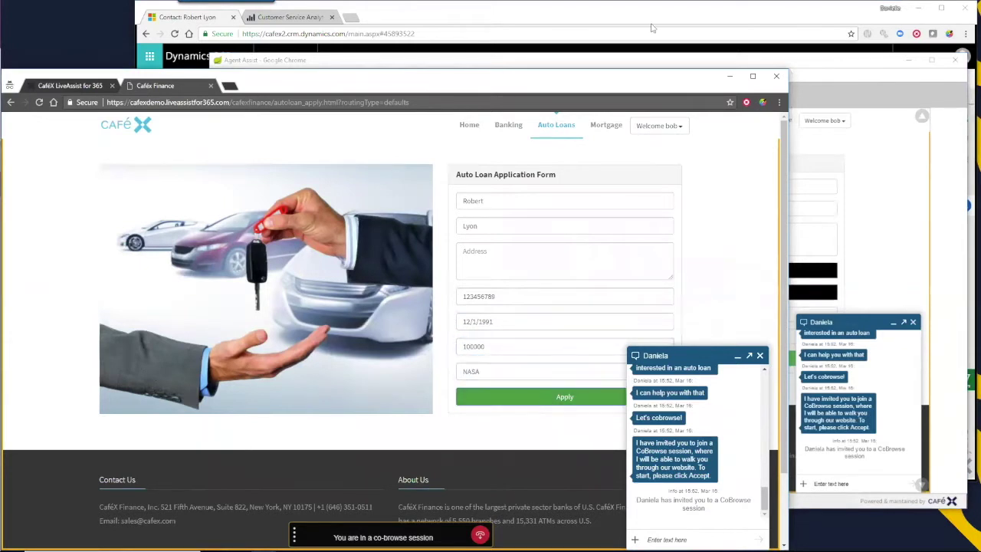
Push the title_loan_contract file to the customer and accept it so the agreement opens in their viewer
left_click(649, 61)
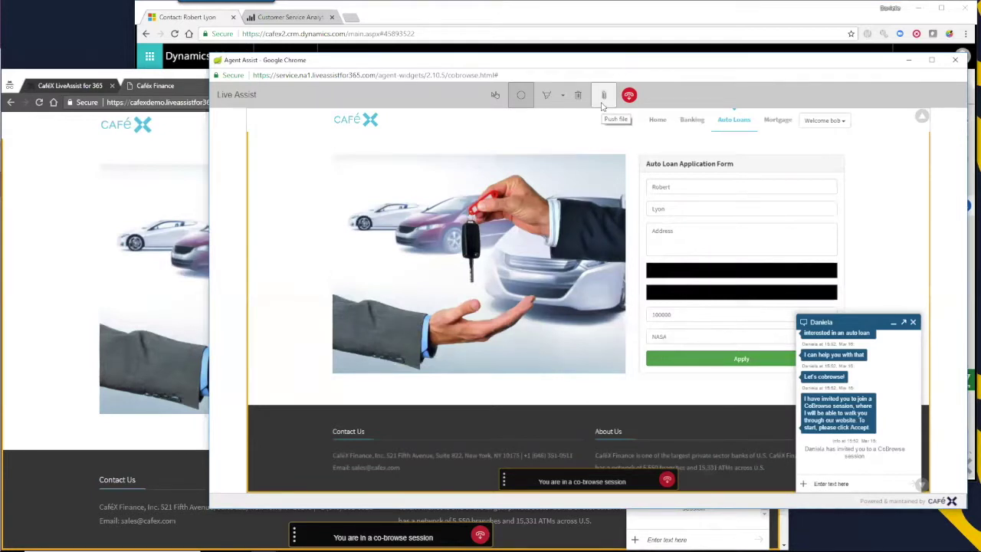
left_click(603, 95)
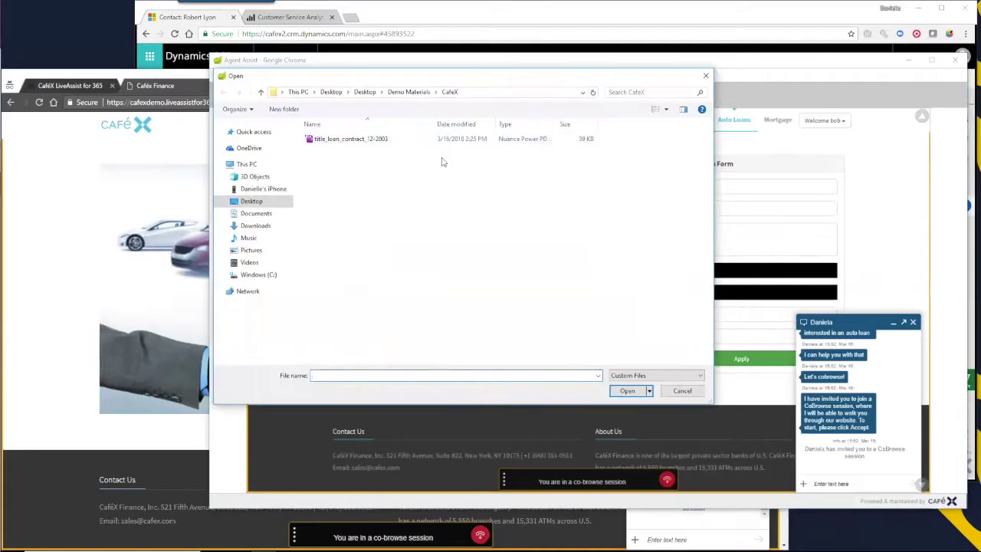
double_click(354, 143)
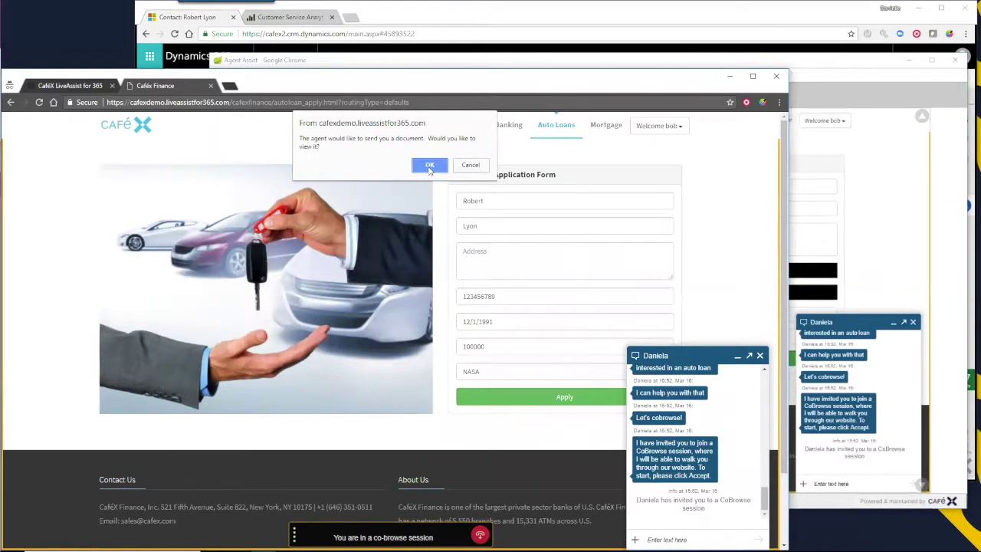
left_click(430, 167)
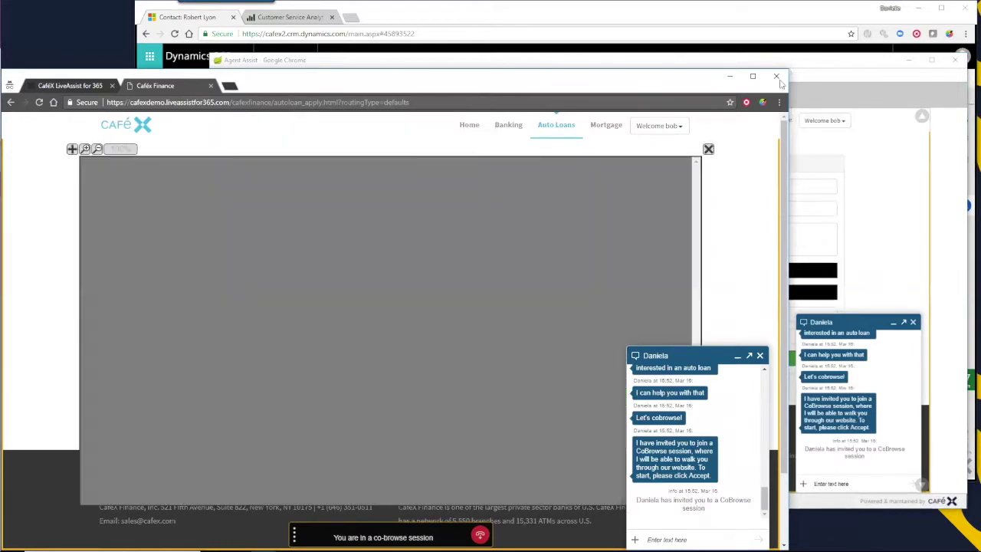
Draw a green pen highlight along the Borrower signature line, then end the co-browse session
left_click(835, 79)
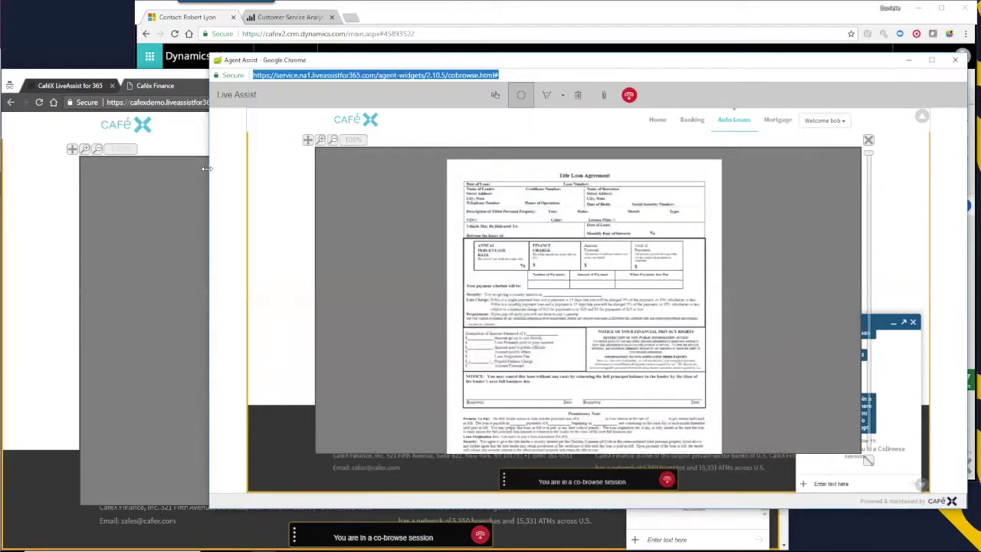
left_click_drag(207, 168, 401, 168)
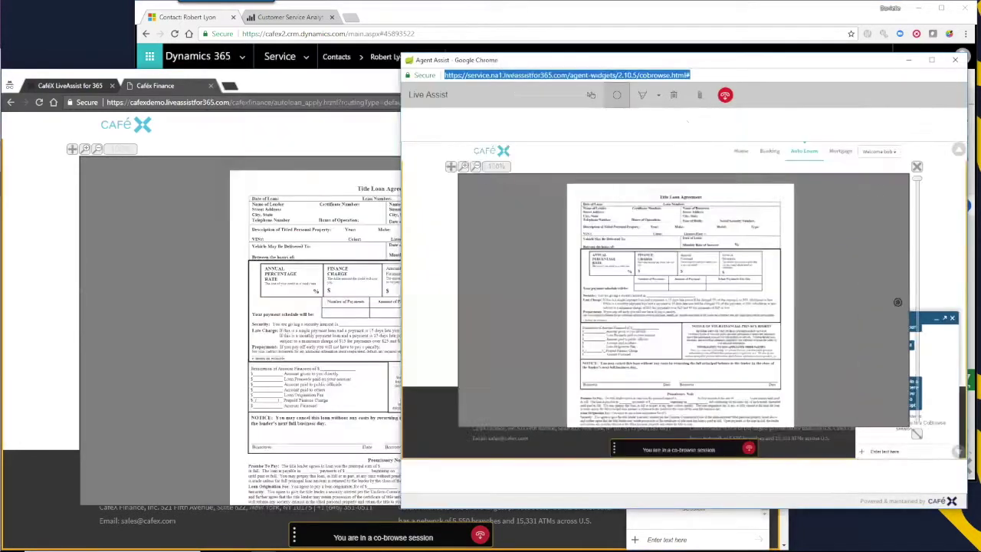
left_click(642, 98)
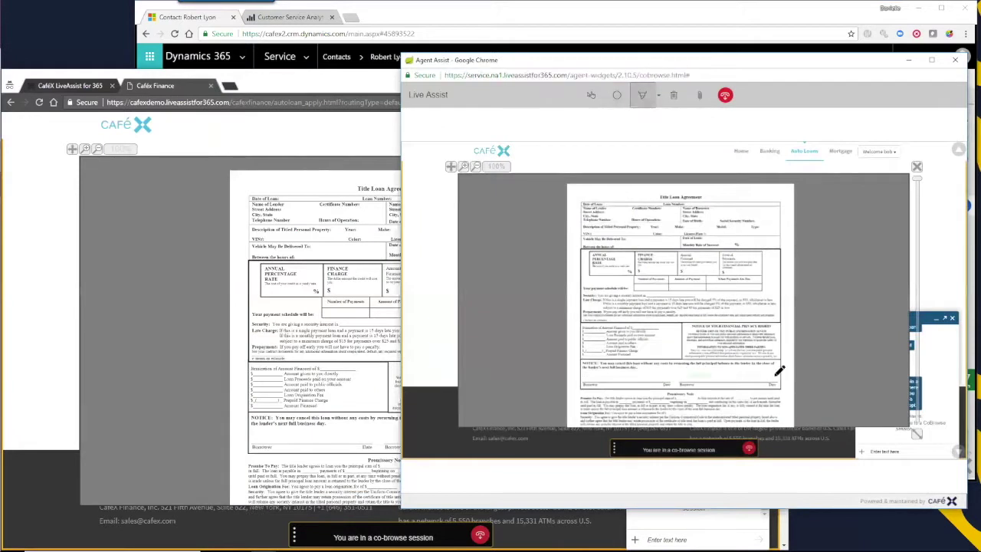
left_click_drag(586, 381, 660, 381)
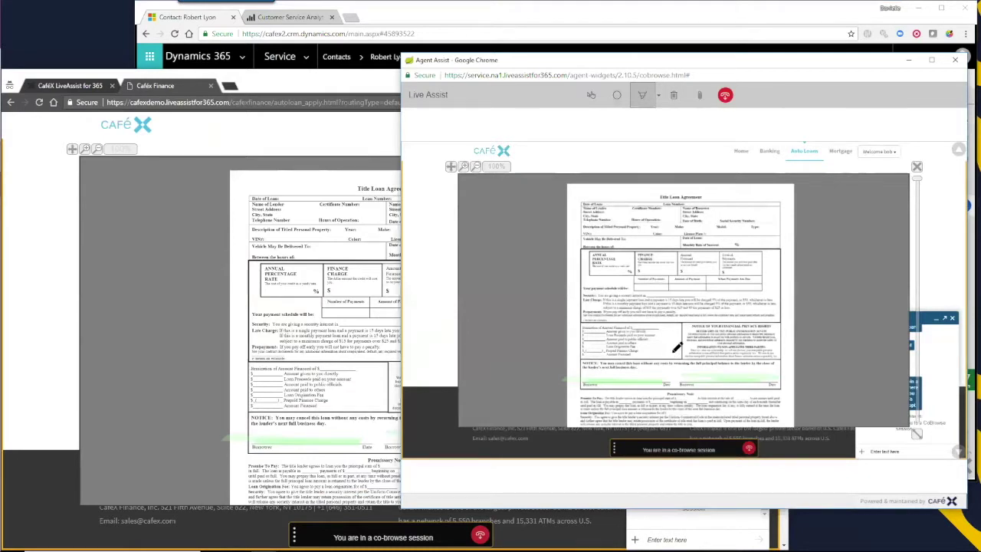
left_click(725, 95)
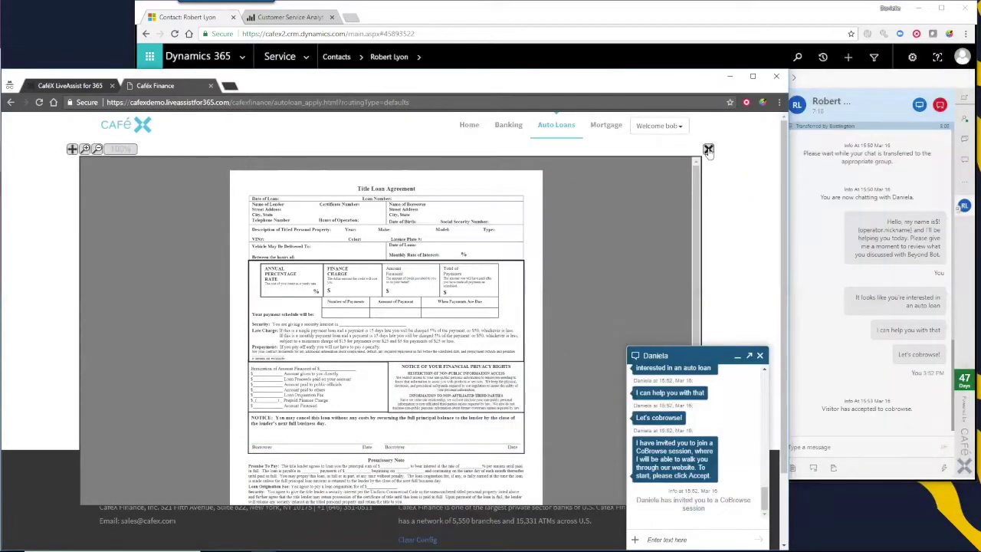
Close the contract viewer, create a case from the chat, then end the chat with the customer
left_click(708, 149)
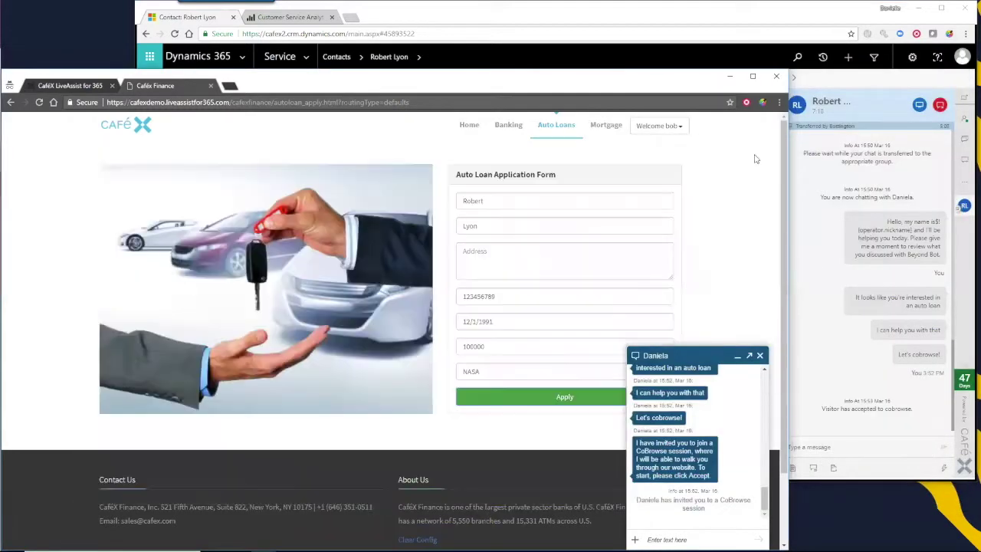
left_click(867, 446)
left_click(834, 469)
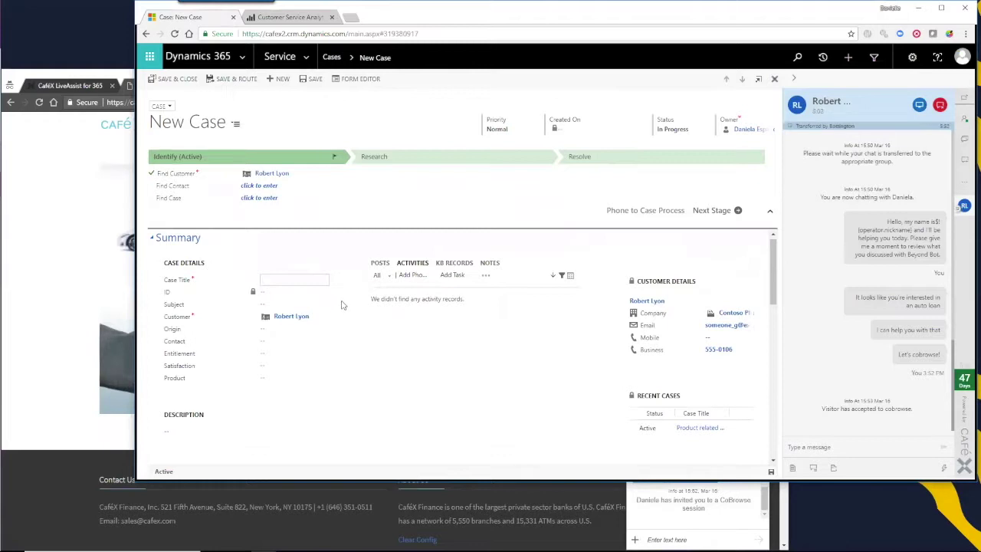
left_click(943, 112)
left_click(942, 108)
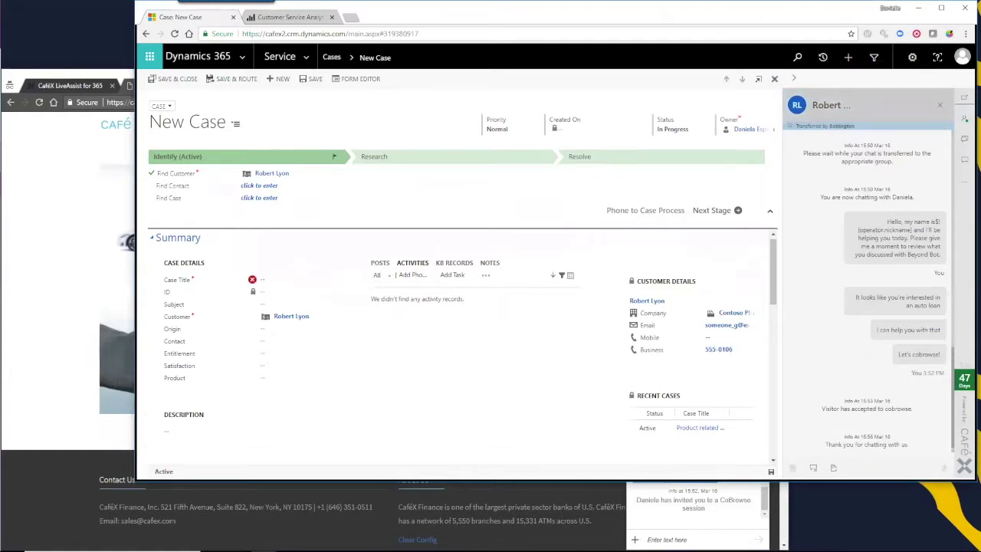
Rate the chat 'Very Satisfied' in the customer's survey and bring the New Case form back
left_click(701, 542)
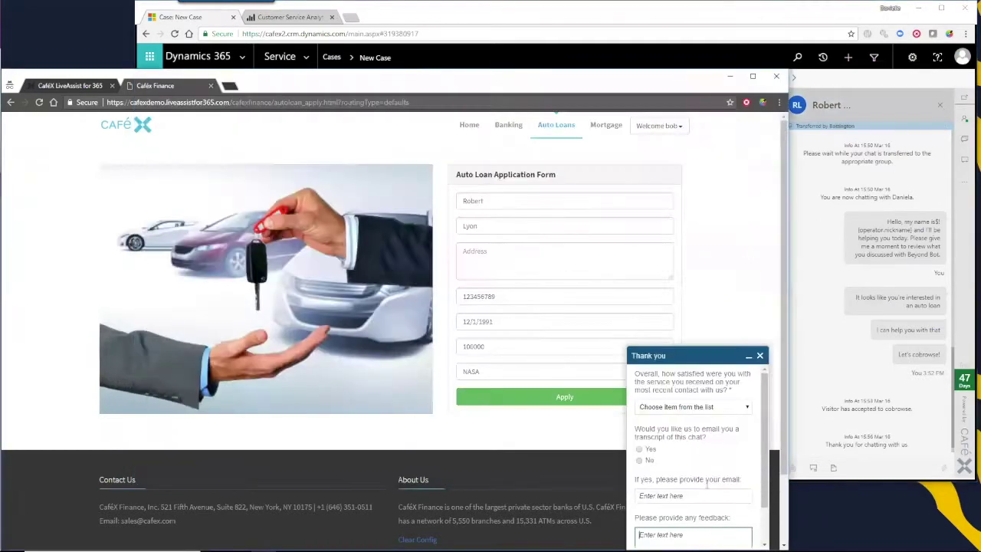
left_click(737, 409)
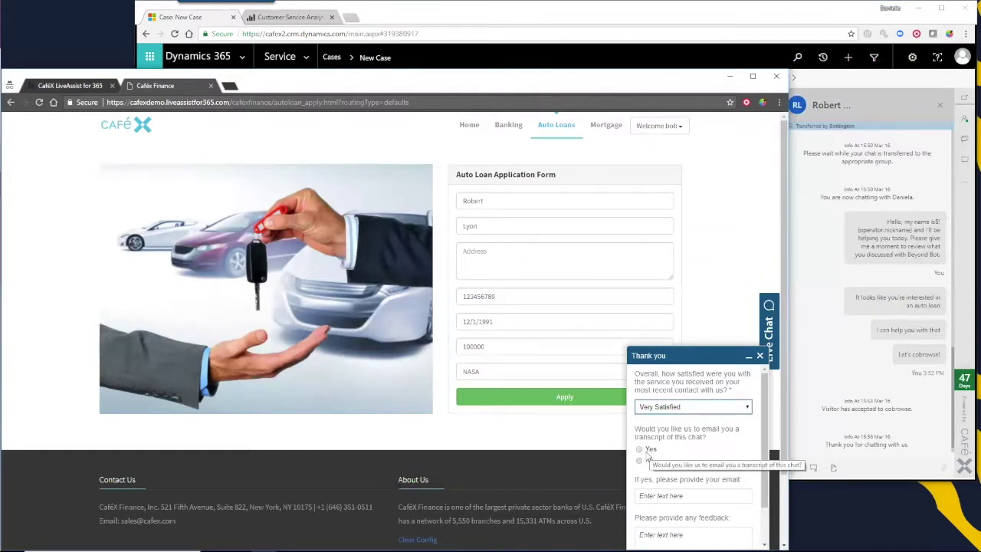
left_click(741, 18)
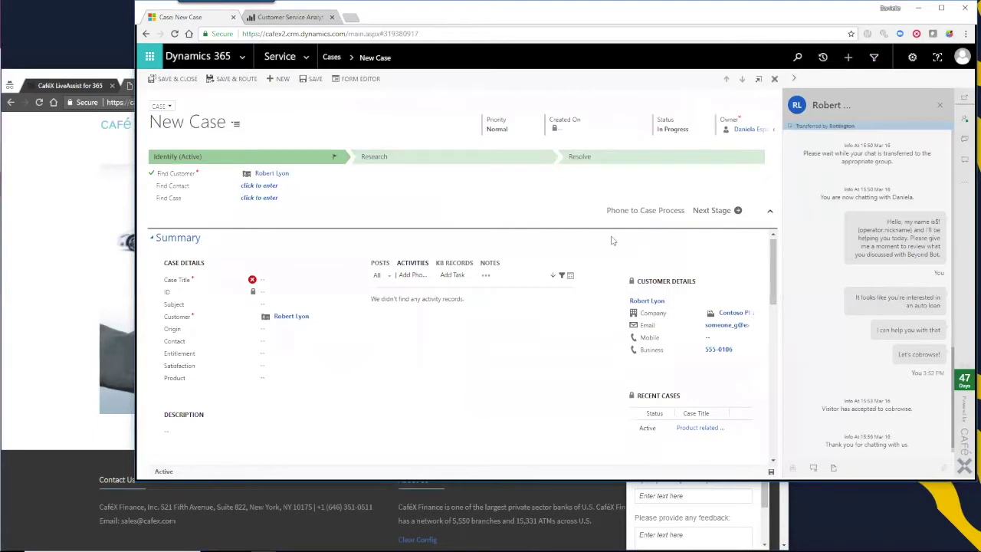
Scroll the Customer Service Analytics dashboard past 2 active cases and 98 completed activities to Cases by Origin
left_click(437, 158)
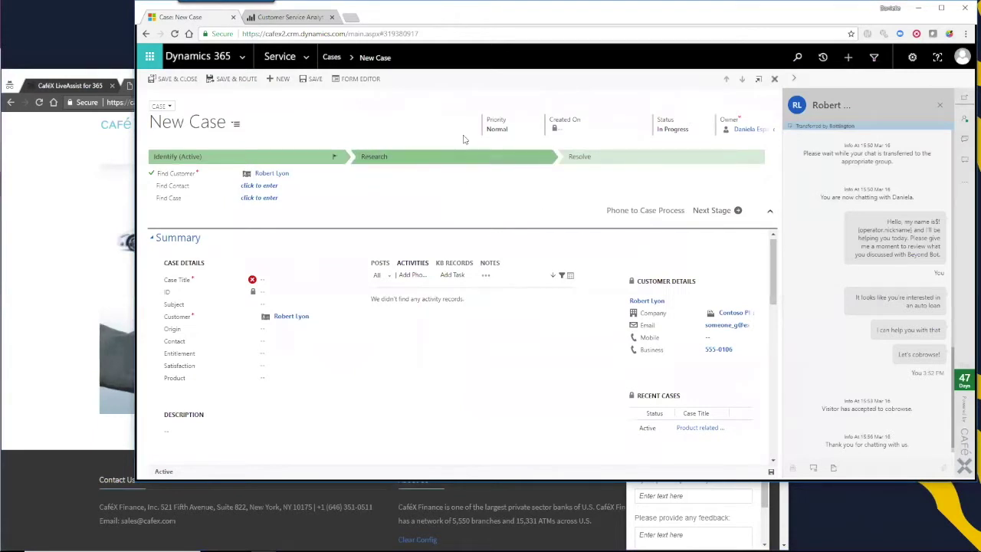
left_click(287, 17)
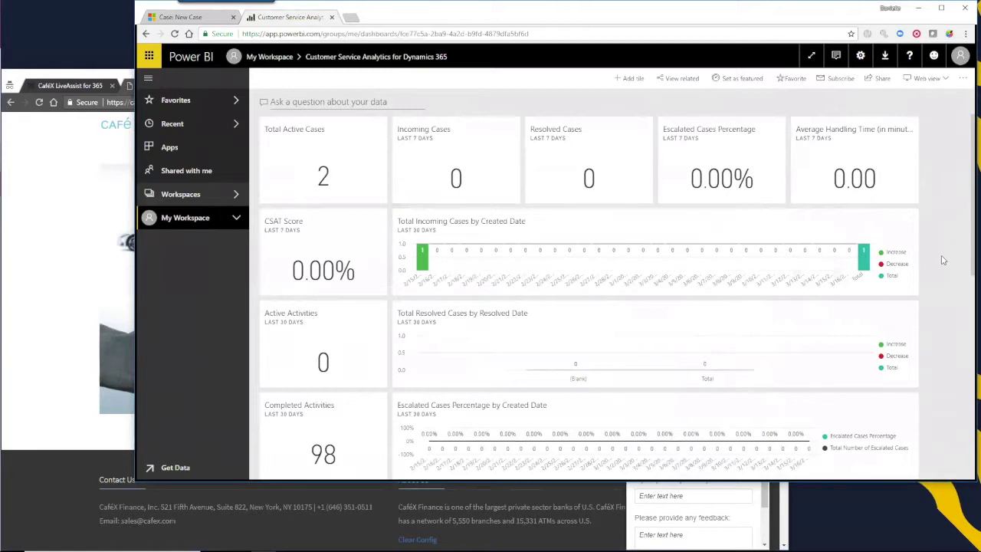
scroll(944, 257, "down", 3)
scroll(944, 258, "down", 5)
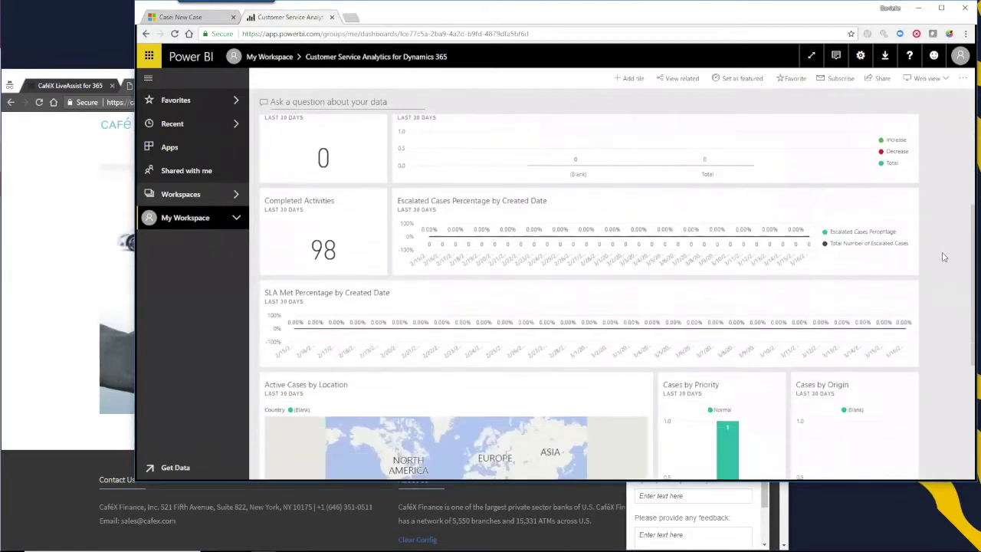
scroll(943, 257, "down", 1)
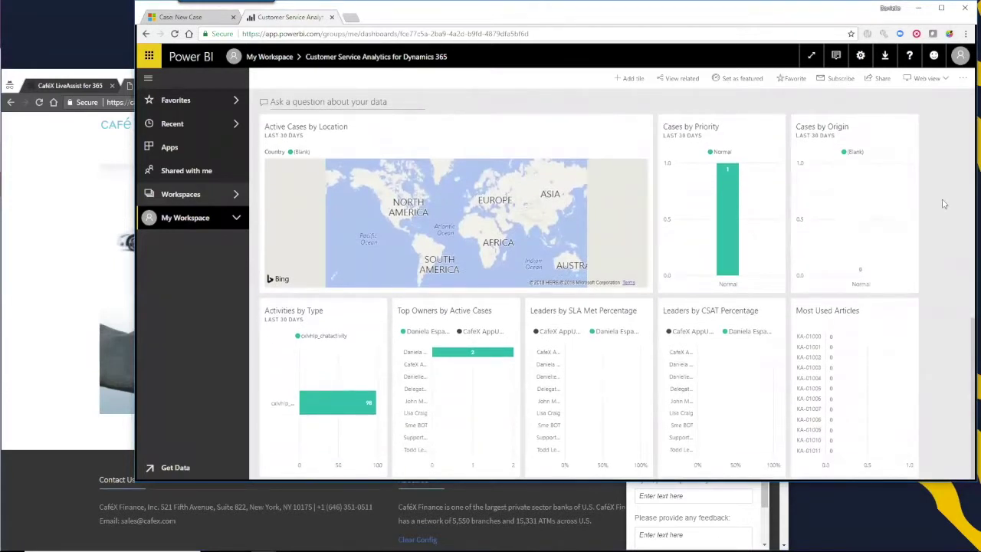
Switch back to the Case: New Case browser tab in Dynamics 365
left_click(204, 19)
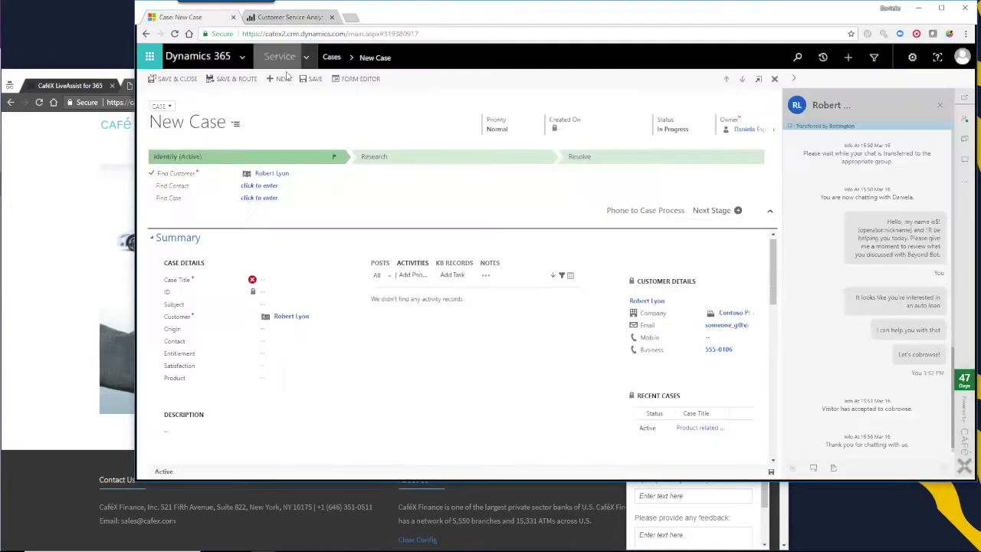